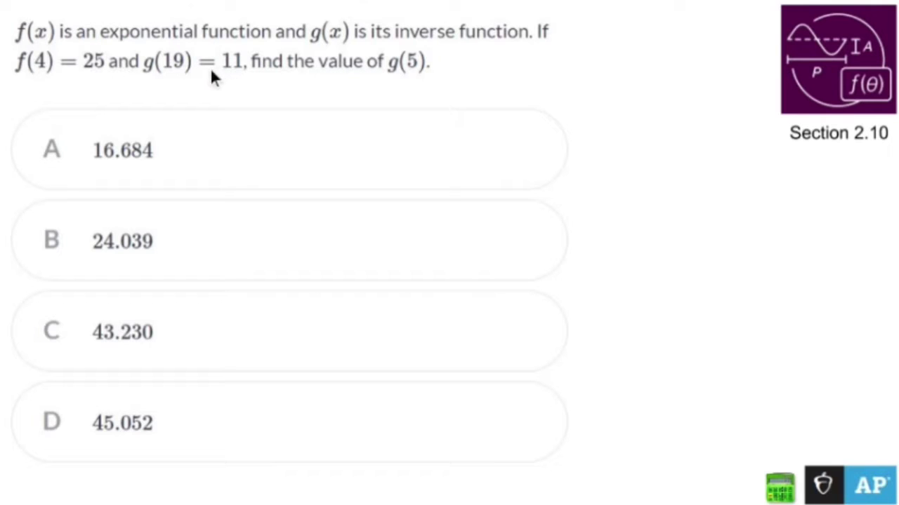
# - Draw a T-table beside the question with column headings x and f(x)
pyautogui.moveTo(646, 17); pyautogui.dragTo(653, 120)
pyautogui.moveTo(615, 44); pyautogui.dragTo(687, 43)
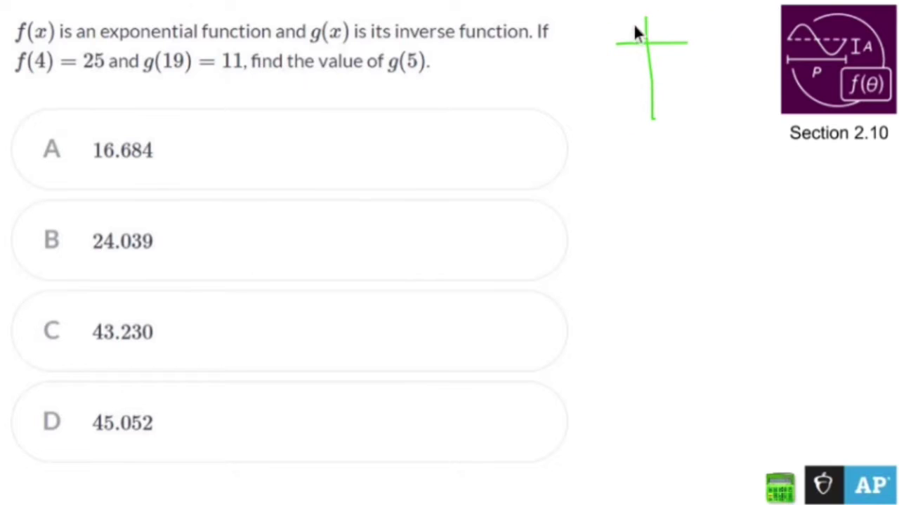
pyautogui.moveTo(622, 22)
pyautogui.mouseDown()
pyautogui.moveTo(633, 37)
pyautogui.moveTo(622, 37)
pyautogui.mouseUp()
pyautogui.moveTo(669, 17)
pyautogui.mouseDown()
pyautogui.moveTo(659, 35)
pyautogui.moveTo(670, 25)
pyautogui.mouseUp()
pyautogui.moveTo(680, 20)
pyautogui.mouseDown()
pyautogui.moveTo(678, 31)
pyautogui.moveTo(691, 33)
pyautogui.moveTo(677, 35)
pyautogui.mouseUp()
pyautogui.moveTo(692, 6); pyautogui.dragTo(700, 35)
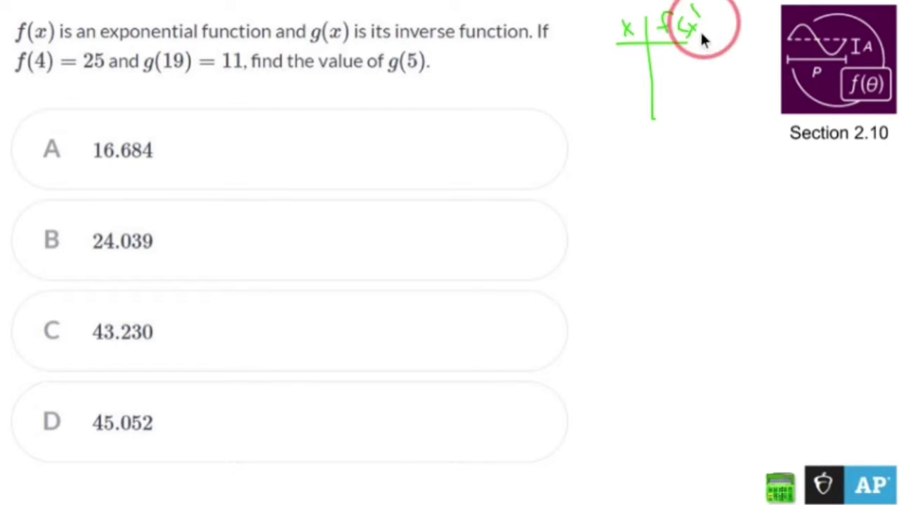
# - Write the point 4 | 25 in the table and underline g(19) = 11
pyautogui.moveTo(621, 52)
pyautogui.mouseDown()
pyautogui.moveTo(630, 73)
pyautogui.moveTo(676, 61)
pyautogui.moveTo(680, 71)
pyautogui.moveTo(698, 68)
pyautogui.moveTo(688, 75)
pyautogui.mouseUp()
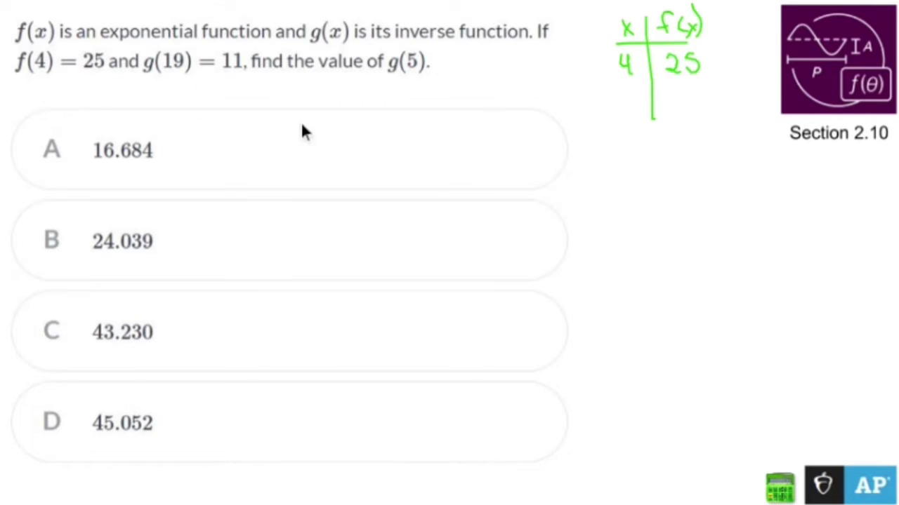
pyautogui.moveTo(153, 86)
pyautogui.mouseDown()
pyautogui.moveTo(184, 90)
pyautogui.moveTo(252, 94)
pyautogui.mouseUp()
# - Write f(11) = 19, add row 11 | 19, circle g(x), and jot LnReg
pyautogui.moveTo(19, 105)
pyautogui.mouseDown()
pyautogui.moveTo(21, 92)
pyautogui.moveTo(52, 105)
pyautogui.moveTo(95, 89)
pyautogui.moveTo(115, 109)
pyautogui.mouseUp()
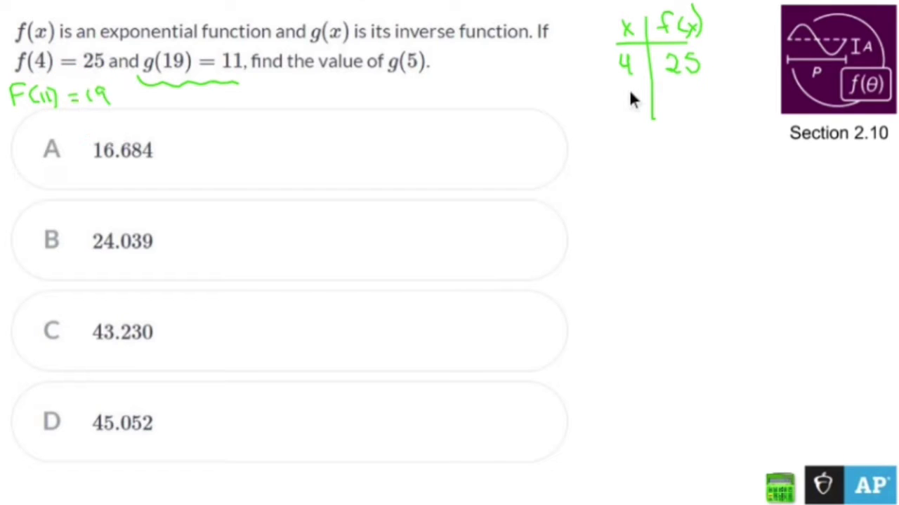
pyautogui.moveTo(623, 90); pyautogui.dragTo(627, 106)
pyautogui.moveTo(634, 91)
pyautogui.mouseDown()
pyautogui.moveTo(635, 105)
pyautogui.moveTo(697, 111)
pyautogui.mouseUp()
pyautogui.moveTo(355, 9)
pyautogui.mouseDown()
pyautogui.moveTo(296, 28)
pyautogui.moveTo(352, 46)
pyautogui.moveTo(358, 14)
pyautogui.mouseUp()
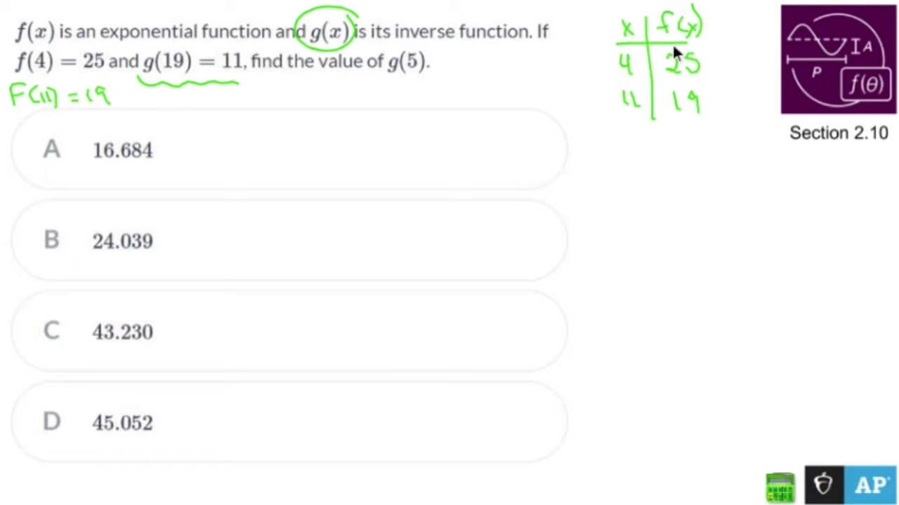
pyautogui.moveTo(594, 144)
pyautogui.mouseDown()
pyautogui.moveTo(613, 187)
pyautogui.moveTo(637, 177)
pyautogui.moveTo(648, 185)
pyautogui.moveTo(645, 172)
pyautogui.moveTo(665, 155)
pyautogui.moveTo(671, 184)
pyautogui.moveTo(710, 178)
pyautogui.moveTo(707, 214)
pyautogui.moveTo(722, 183)
pyautogui.mouseUp()
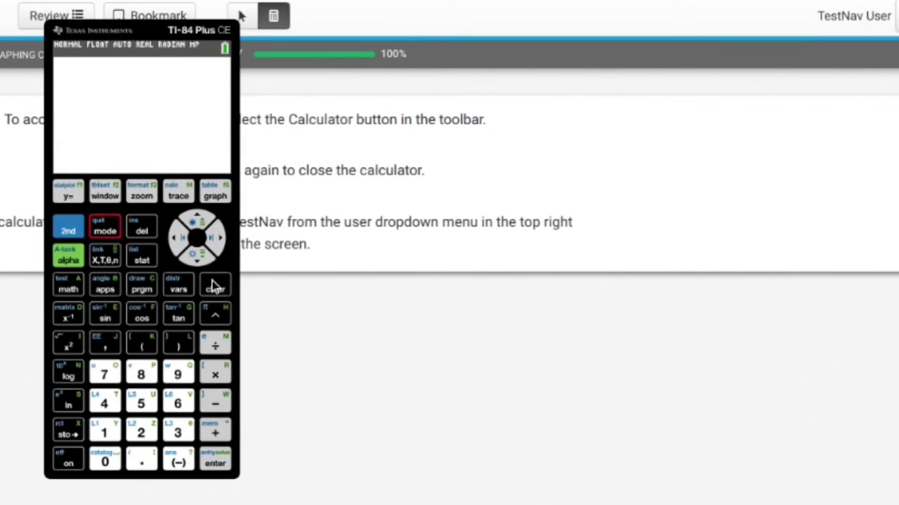
# - In the STAT list editor, enter the first point: L1 = 25, L2 = 4
pyautogui.click(141, 260)
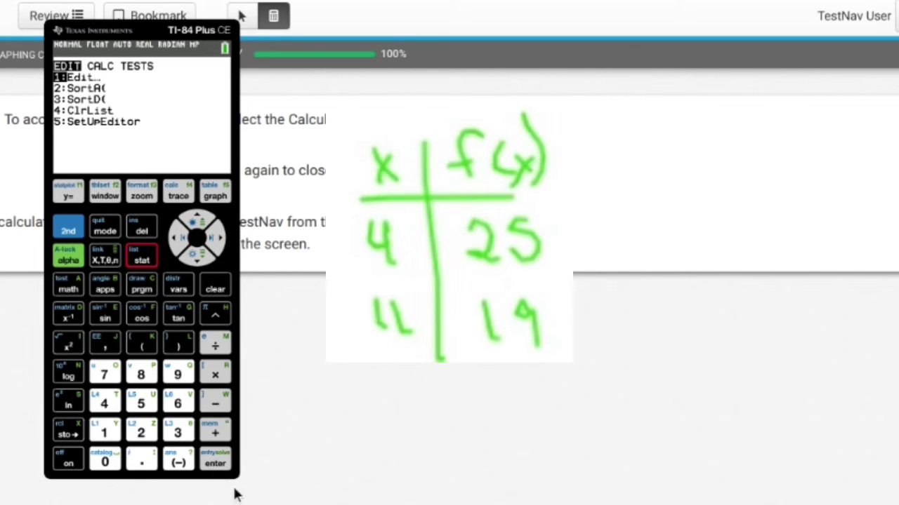
pyautogui.click(222, 465)
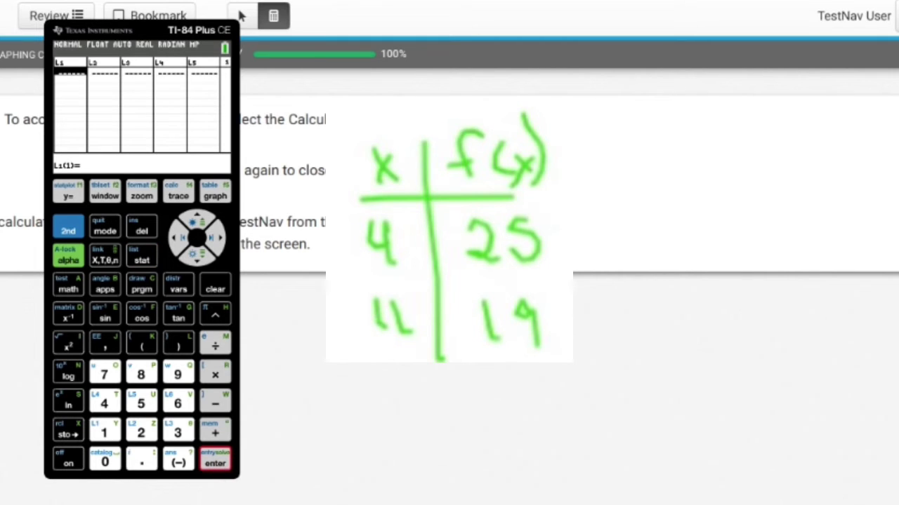
pyautogui.click(144, 428)
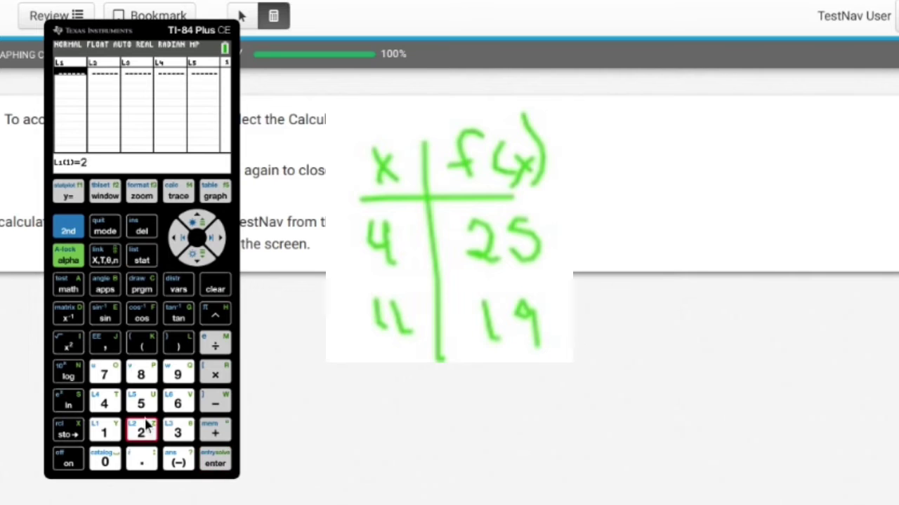
pyautogui.click(142, 405)
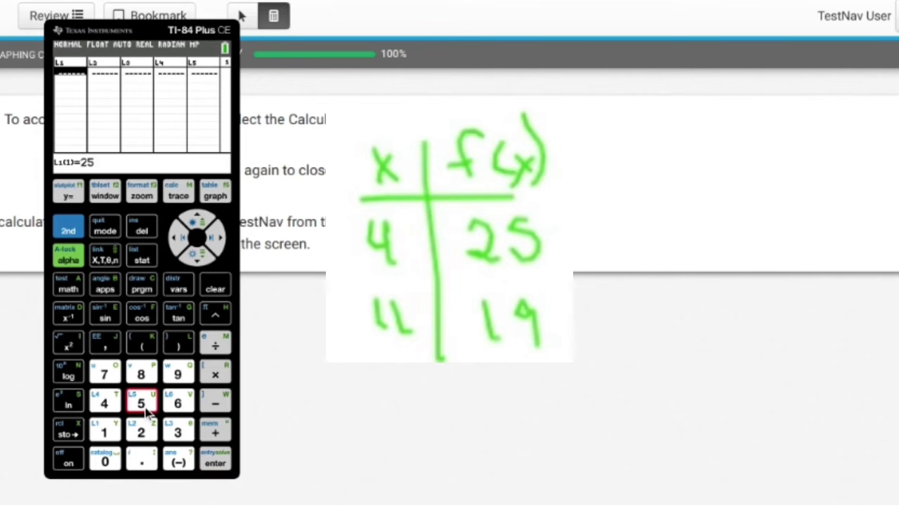
pyautogui.click(210, 463)
pyautogui.click(212, 240)
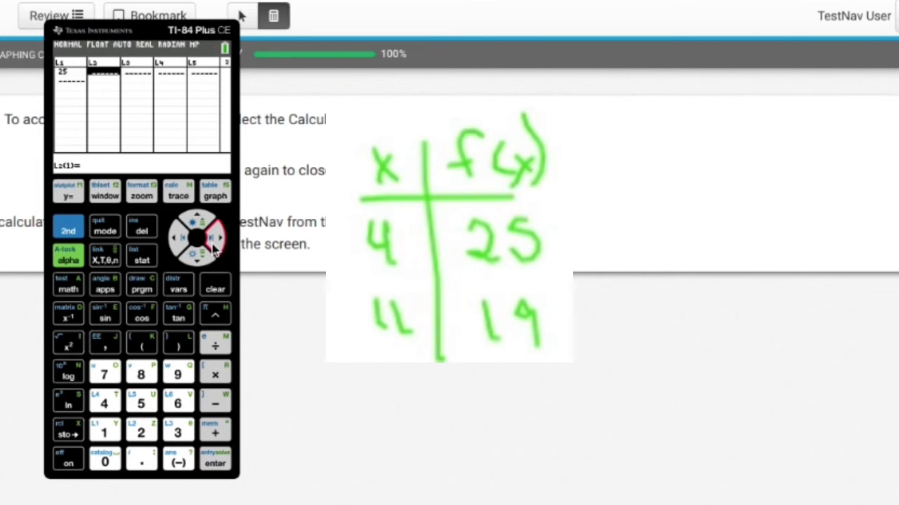
pyautogui.click(104, 404)
pyautogui.click(210, 461)
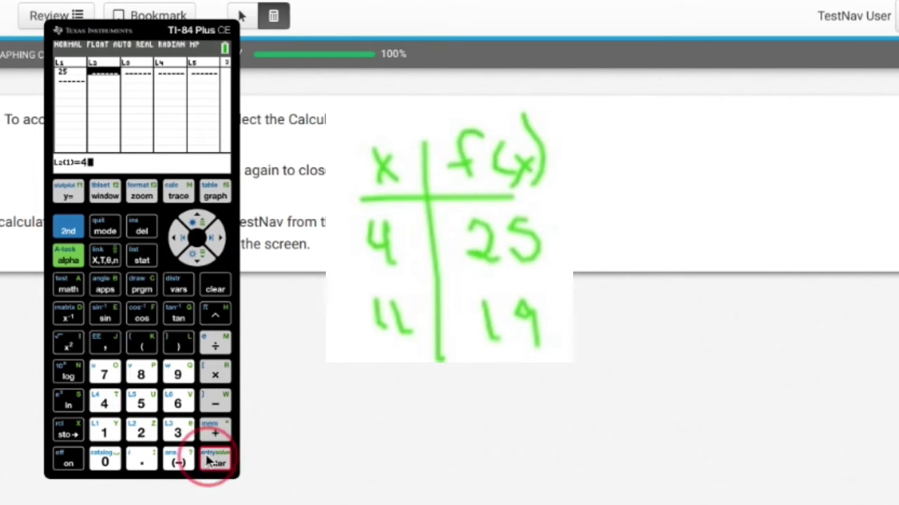
# - Enter the second point in the lists: L1 = 19, L2 = 11
pyautogui.click(178, 240)
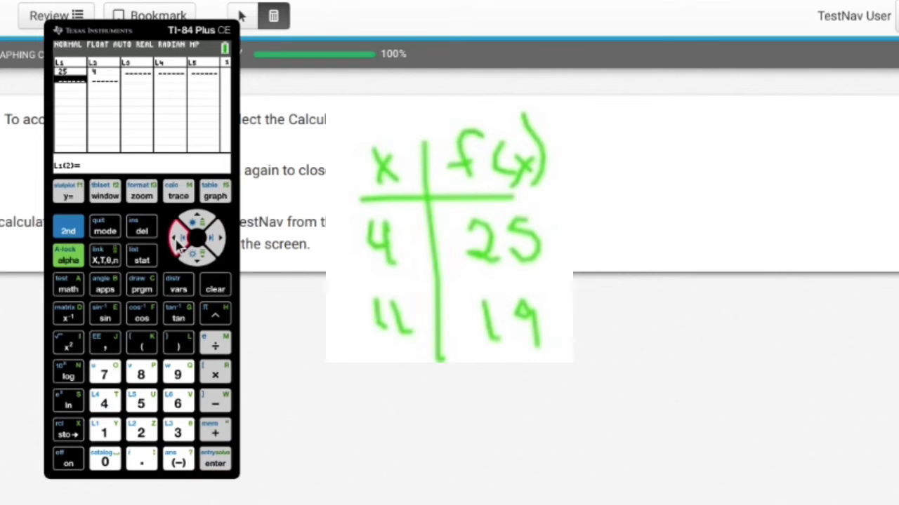
pyautogui.click(103, 434)
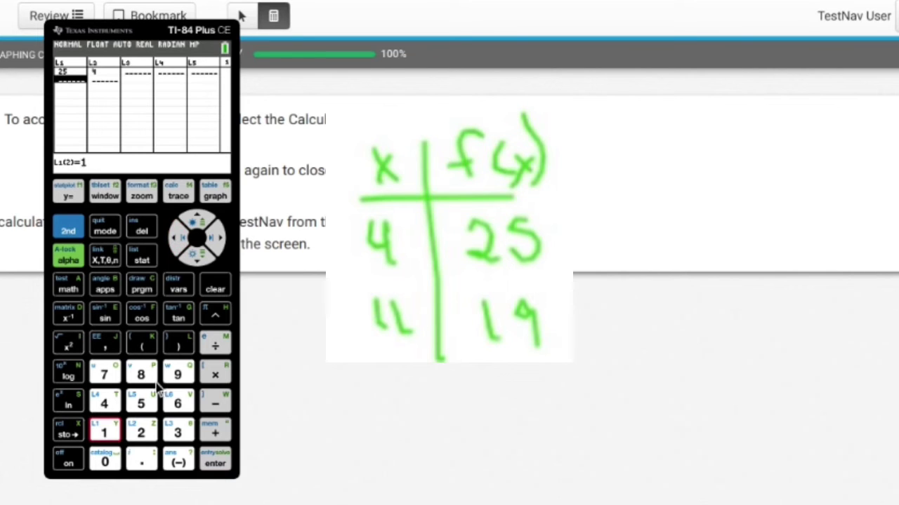
pyautogui.click(178, 374)
pyautogui.click(216, 460)
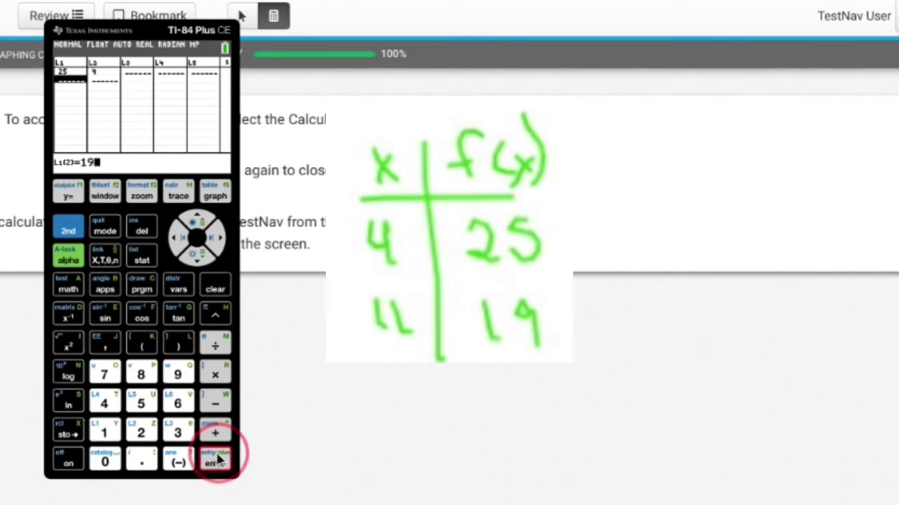
pyautogui.click(218, 234)
pyautogui.click(103, 433)
pyautogui.click(104, 433)
pyautogui.click(215, 463)
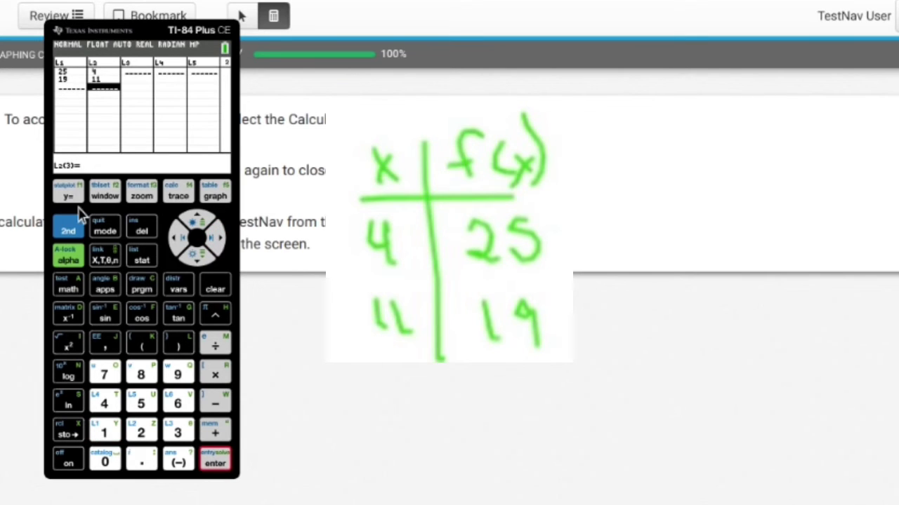
# - Start LnReg from STAT CALC with Xlist L1 and Ylist L2
pyautogui.click(149, 267)
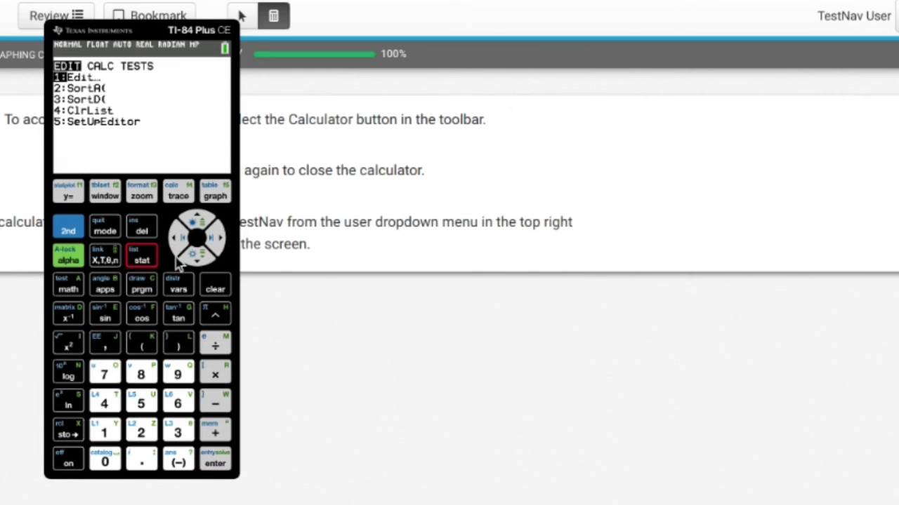
pyautogui.click(219, 240)
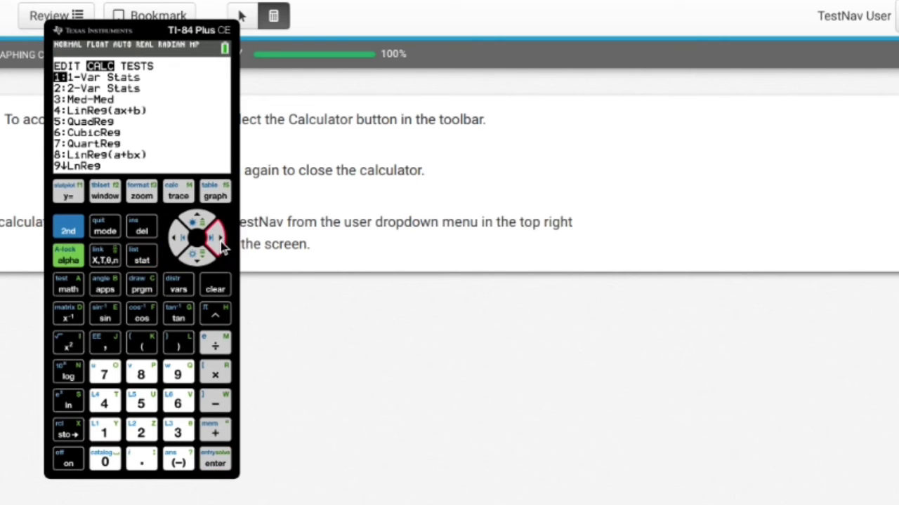
pyautogui.doubleClick(205, 257)
pyautogui.click(206, 257)
pyautogui.click(206, 257)
pyautogui.click(205, 256)
pyautogui.click(206, 257)
pyautogui.click(206, 257)
pyautogui.click(205, 257)
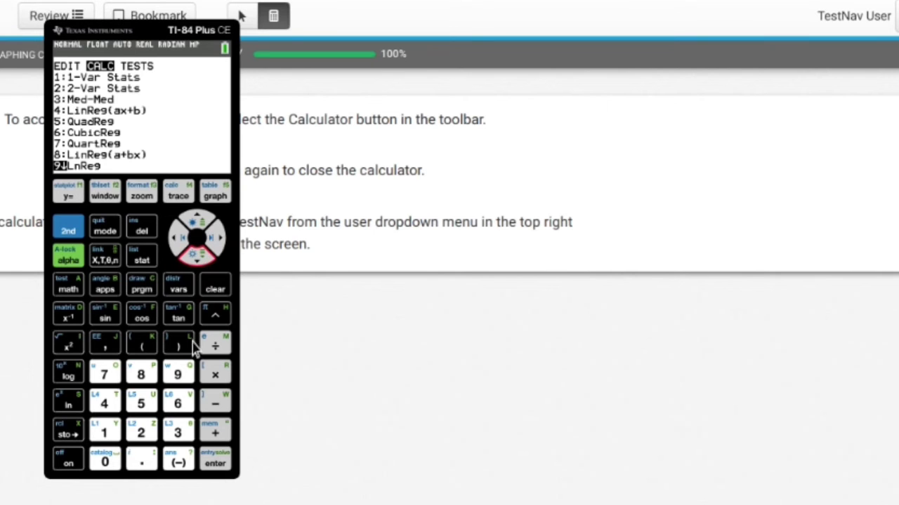
pyautogui.click(216, 464)
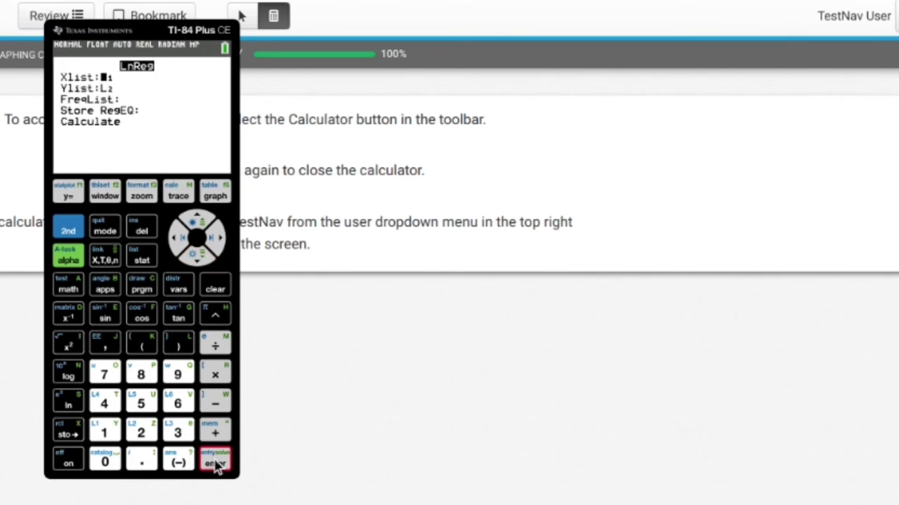
pyautogui.click(215, 464)
pyautogui.click(215, 463)
pyautogui.click(216, 463)
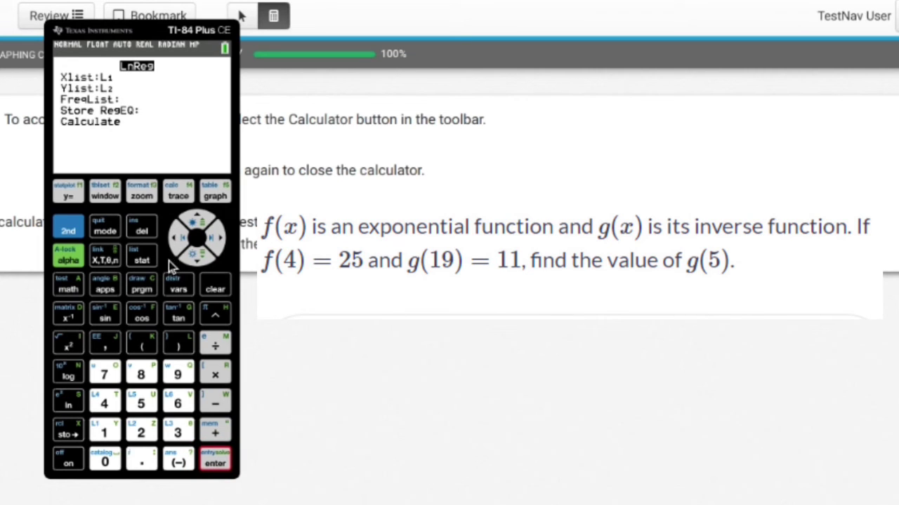
# - Store the regression equation in Y1 and calculate: a=86.10315461, b=-25.5067791
pyautogui.click(179, 285)
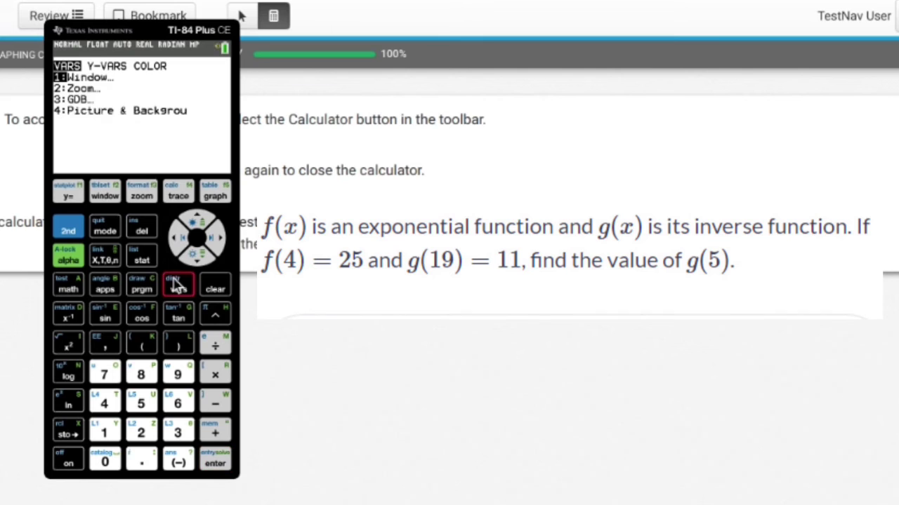
pyautogui.click(219, 238)
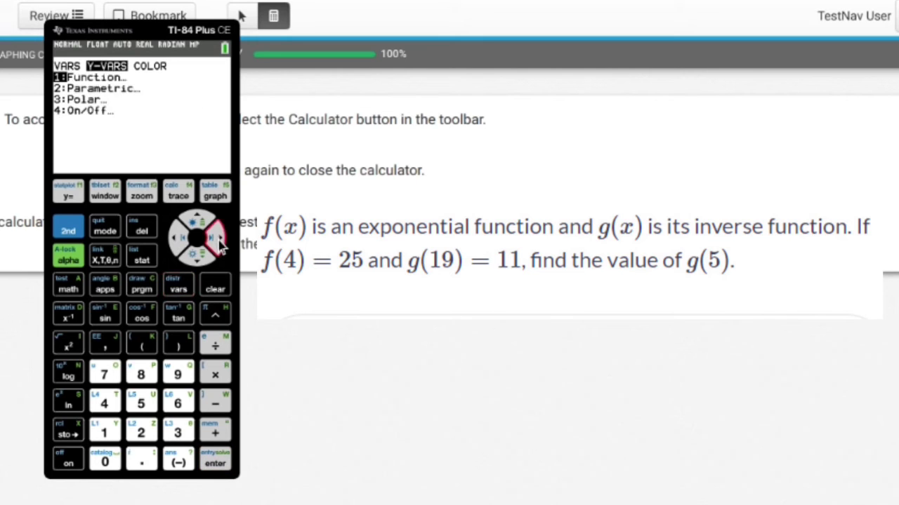
pyautogui.click(214, 463)
pyautogui.click(214, 463)
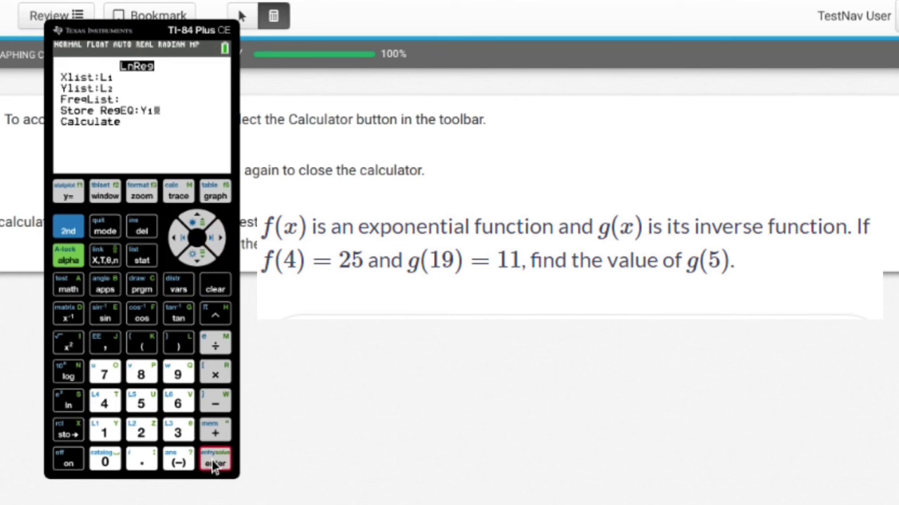
pyautogui.click(214, 464)
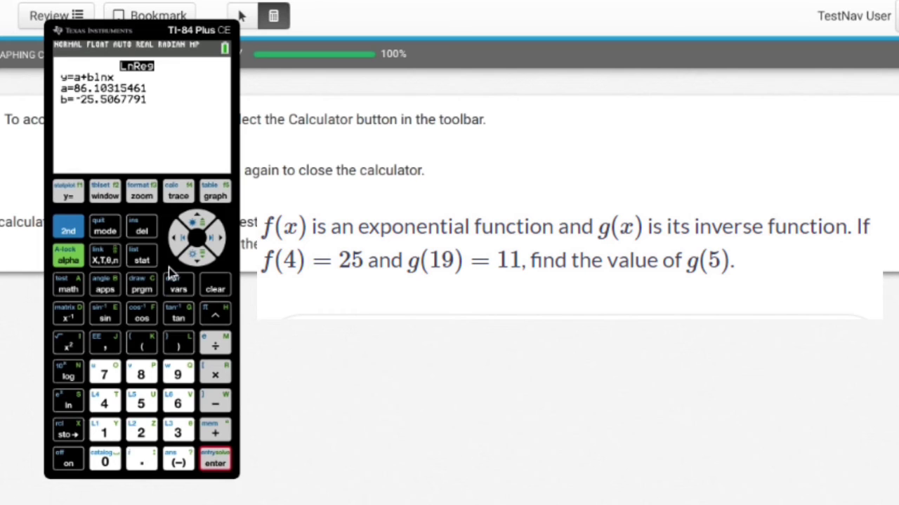
pyautogui.click(67, 231)
# - Check Y1, then read its table at X=5: Y1 = 45.051577306365
pyautogui.click(67, 196)
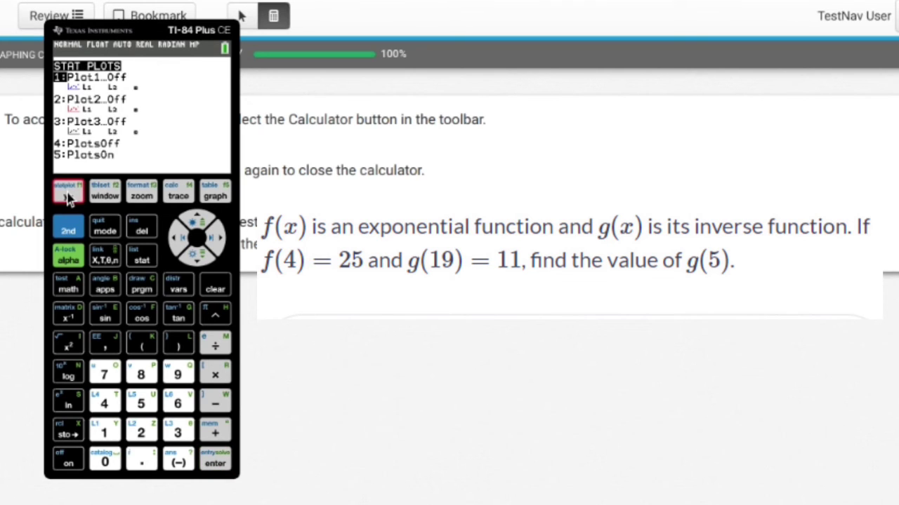
pyautogui.click(67, 196)
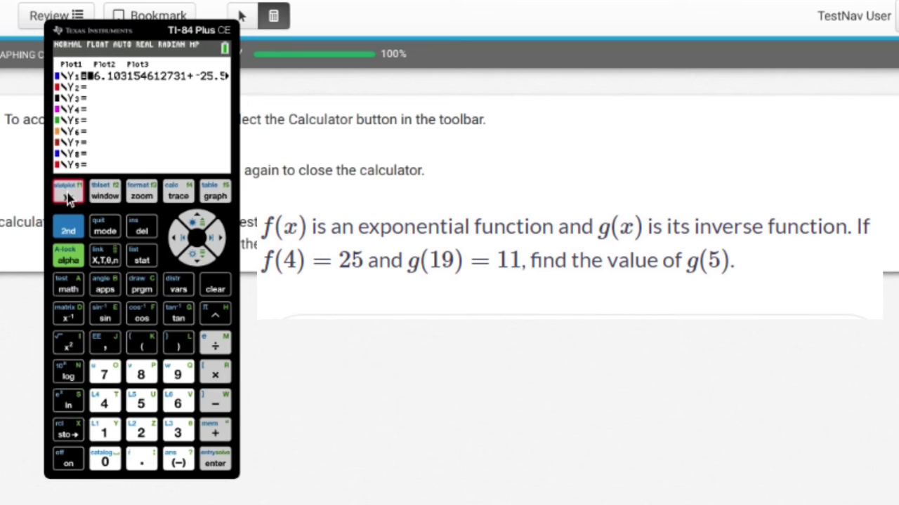
pyautogui.click(68, 229)
pyautogui.click(217, 205)
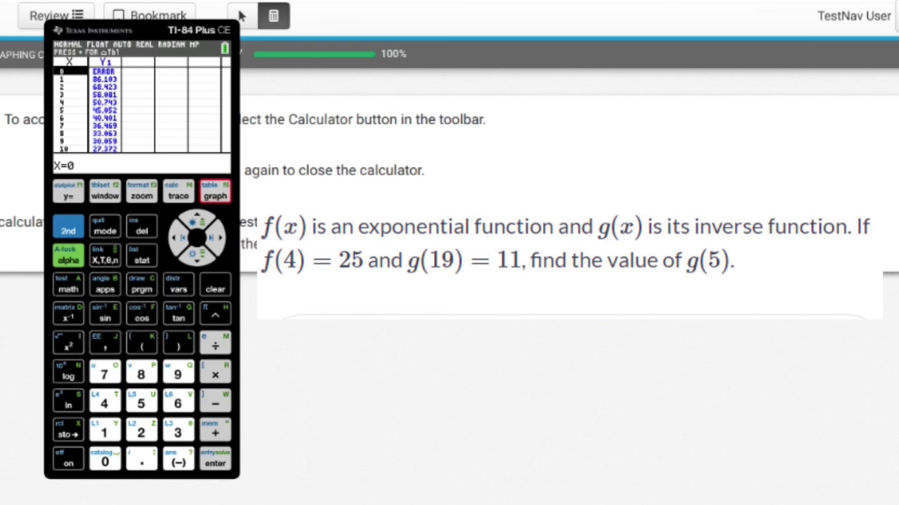
pyautogui.click(199, 256)
pyautogui.doubleClick(201, 261)
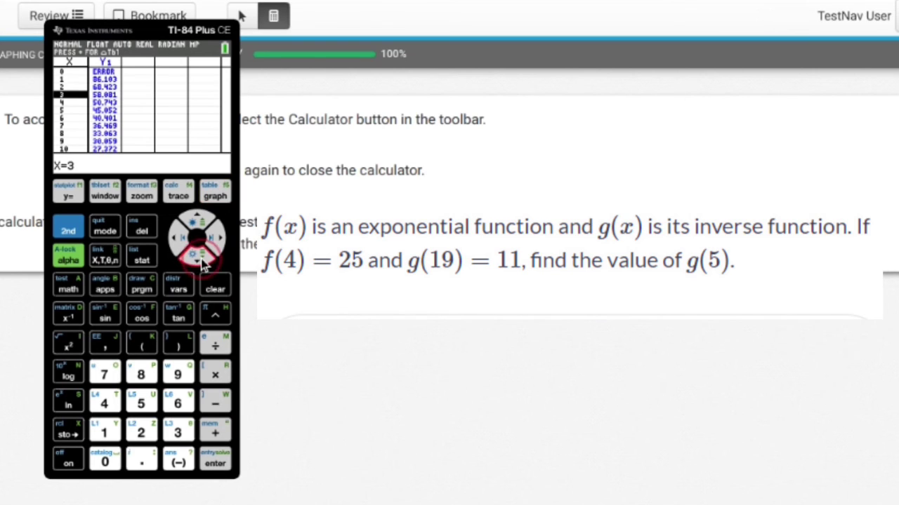
pyautogui.doubleClick(202, 261)
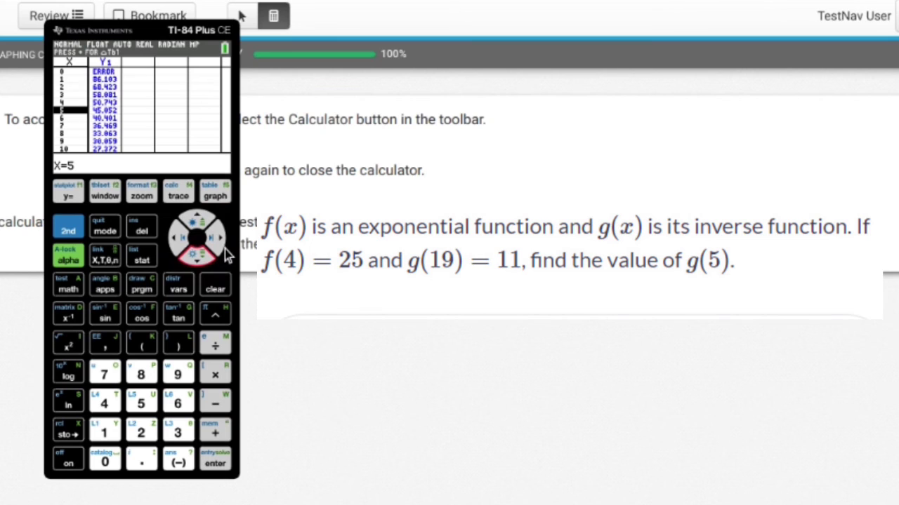
pyautogui.click(225, 249)
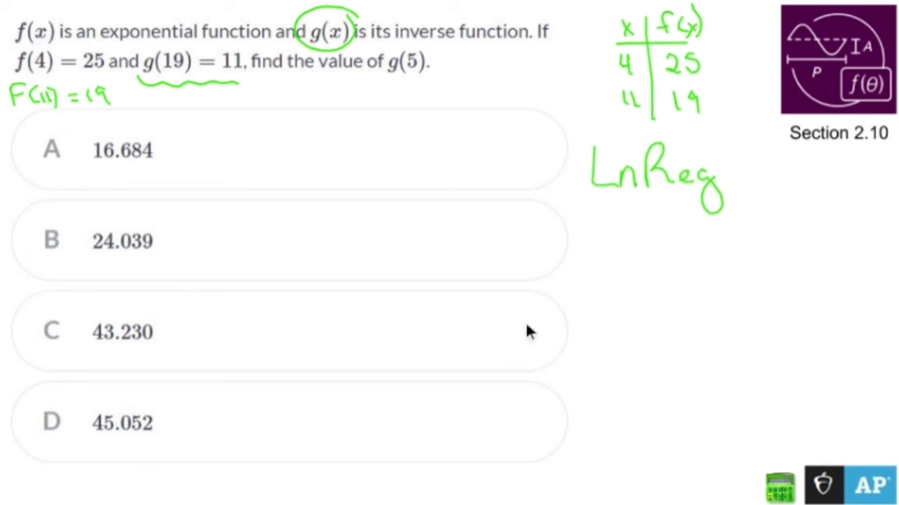
# - Handwrite 45.0515773 beside the choices with an arrow to choice D, 45.052
pyautogui.moveTo(549, 272); pyautogui.dragTo(568, 288)
pyautogui.moveTo(561, 271); pyautogui.dragTo(564, 302)
pyautogui.moveTo(605, 269)
pyautogui.mouseDown()
pyautogui.moveTo(584, 272)
pyautogui.moveTo(597, 298)
pyautogui.mouseUp()
pyautogui.click(617, 296)
pyautogui.moveTo(644, 278)
pyautogui.mouseDown()
pyautogui.moveTo(641, 295)
pyautogui.moveTo(644, 280)
pyautogui.moveTo(684, 281)
pyautogui.moveTo(669, 289)
pyautogui.mouseUp()
pyautogui.moveTo(698, 273)
pyautogui.mouseDown()
pyautogui.moveTo(719, 278)
pyautogui.moveTo(733, 291)
pyautogui.moveTo(747, 273)
pyautogui.moveTo(779, 282)
pyautogui.moveTo(777, 268)
pyautogui.moveTo(790, 282)
pyautogui.moveTo(806, 268)
pyautogui.moveTo(799, 289)
pyautogui.moveTo(827, 294)
pyautogui.moveTo(757, 332)
pyautogui.moveTo(681, 357)
pyautogui.moveTo(352, 405)
pyautogui.moveTo(333, 421)
pyautogui.moveTo(203, 449)
pyautogui.moveTo(224, 419)
pyautogui.moveTo(231, 450)
pyautogui.mouseUp()
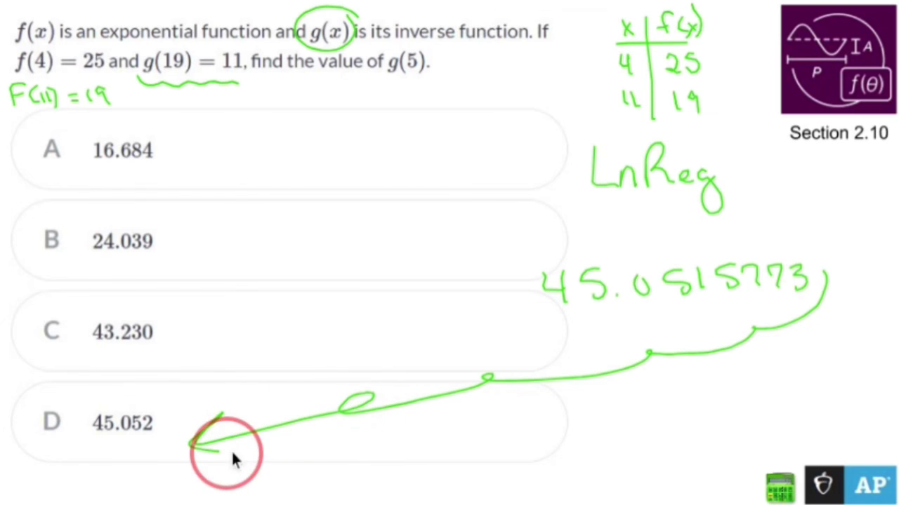